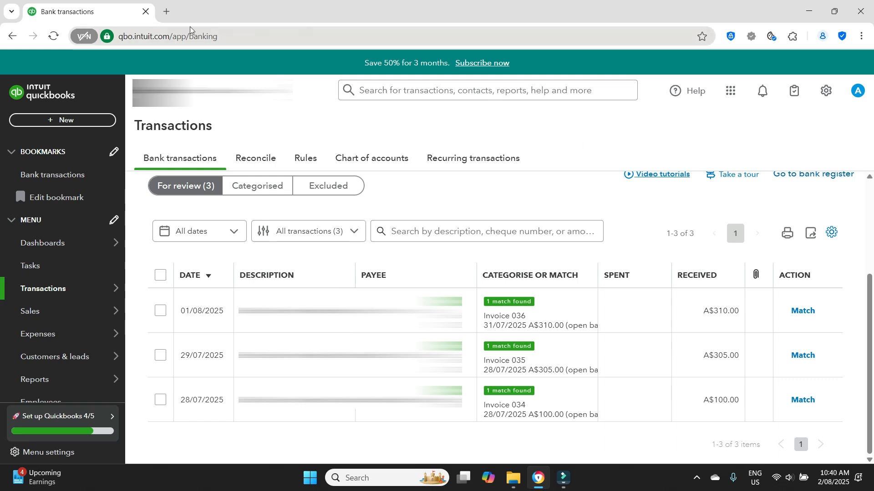
# - Open xe.com's currency converter in a new browser tab for 1 AUD to HKD
pyautogui.click(166, 18)
pyautogui.write('xe.com/currencyconverter/convert/?Amount=1&From=AUD&To=HKD')
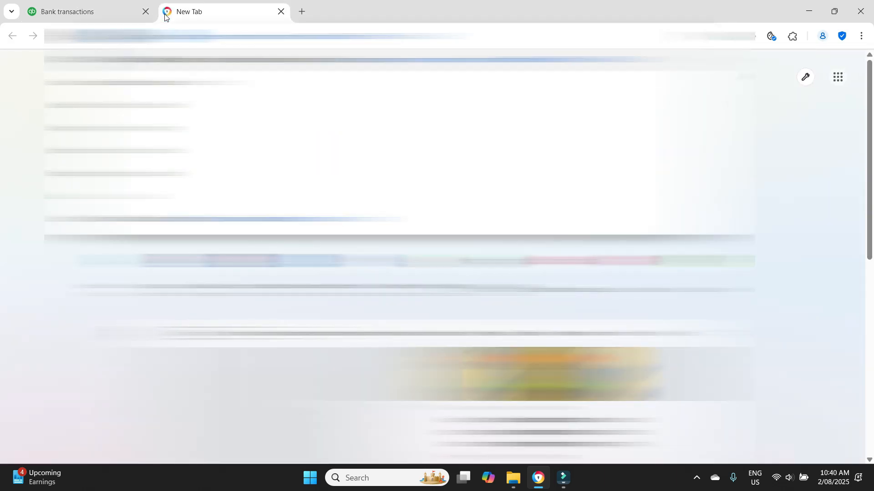
pyautogui.press('Return')
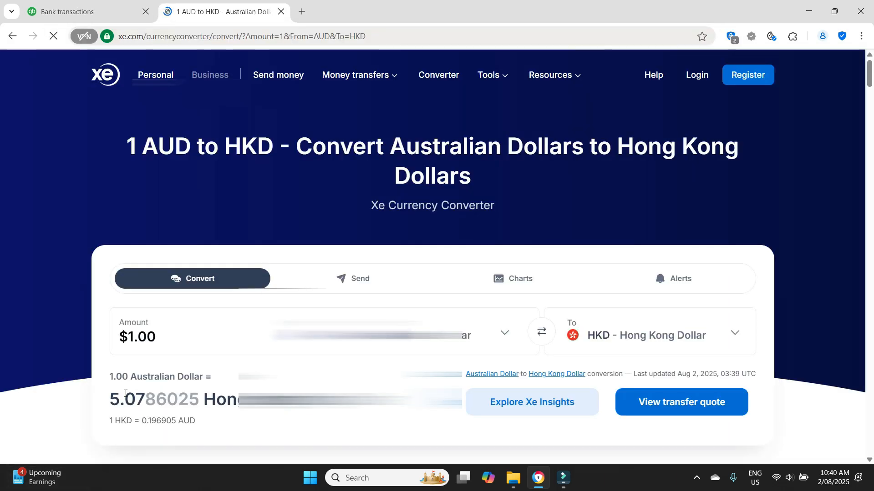
# - Return to QuickBooks bank transactions and match the 01/08/2025 receipt of A$310.00 to Invoice 036
pyautogui.click(87, 11)
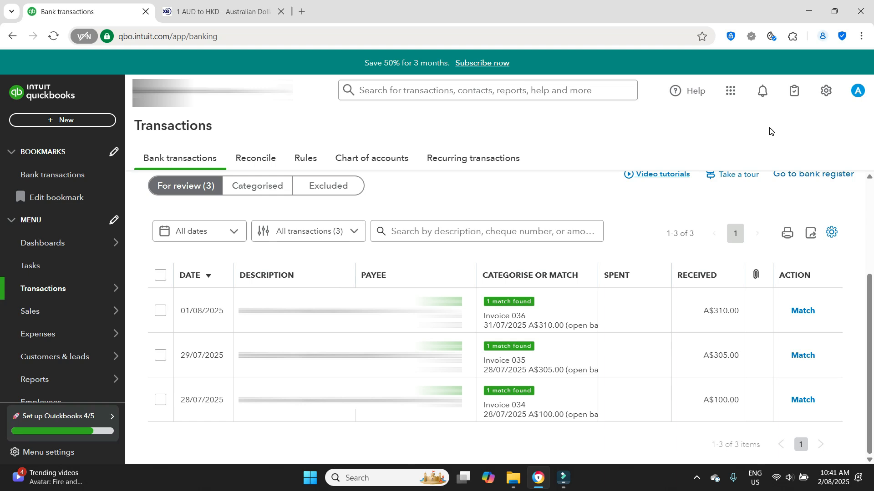
pyautogui.moveTo(100, 291)
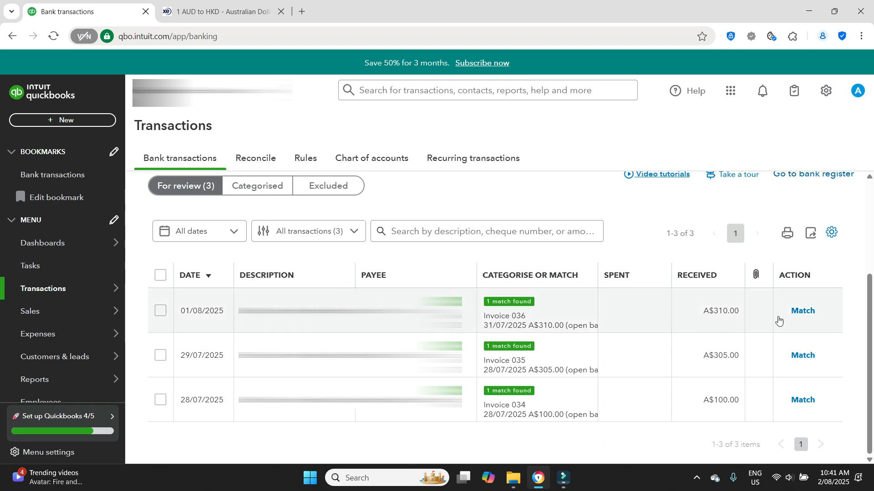
pyautogui.click(802, 313)
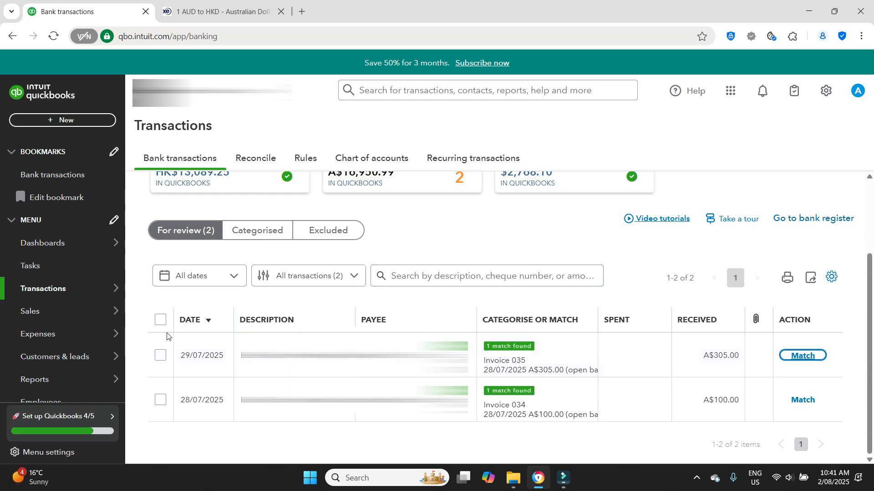
# - Open invoice 036 from the sales invoices, examine its linked payment's exchange rate and HKD total, and close the payment
pyautogui.moveTo(109, 311)
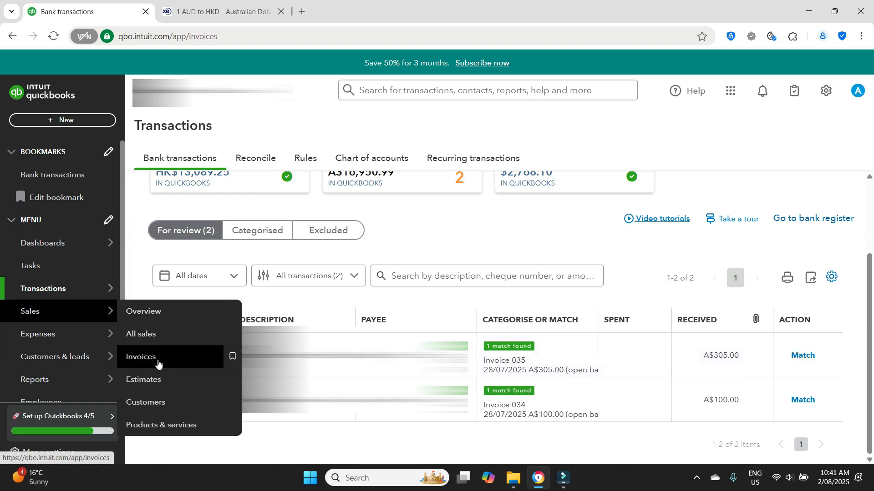
pyautogui.click(157, 361)
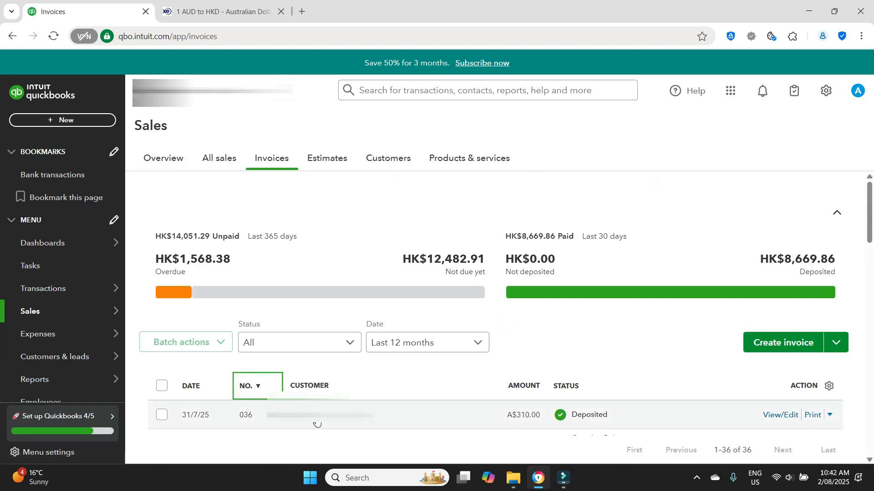
pyautogui.click(780, 419)
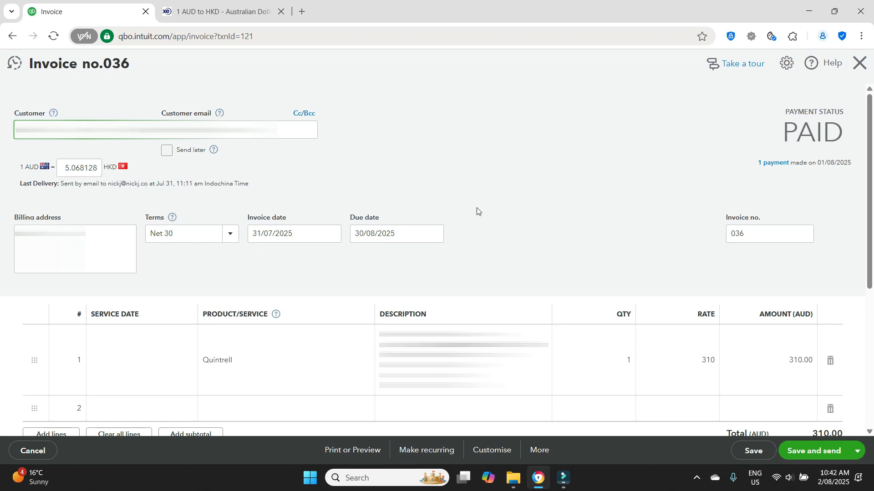
pyautogui.click(776, 164)
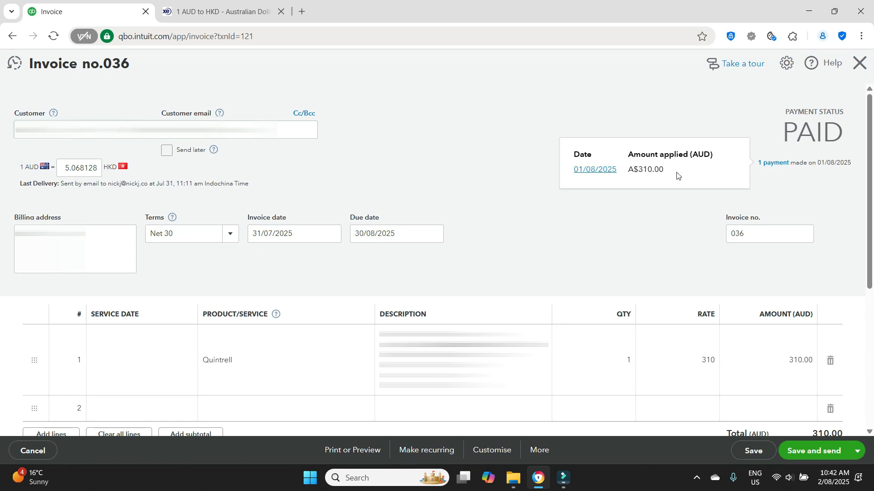
pyautogui.click(597, 172)
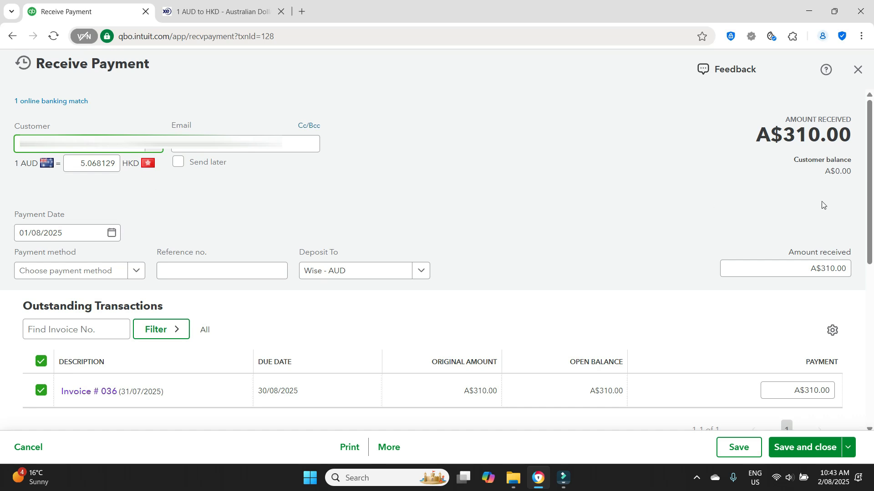
pyautogui.scroll(-4, 836, 206)
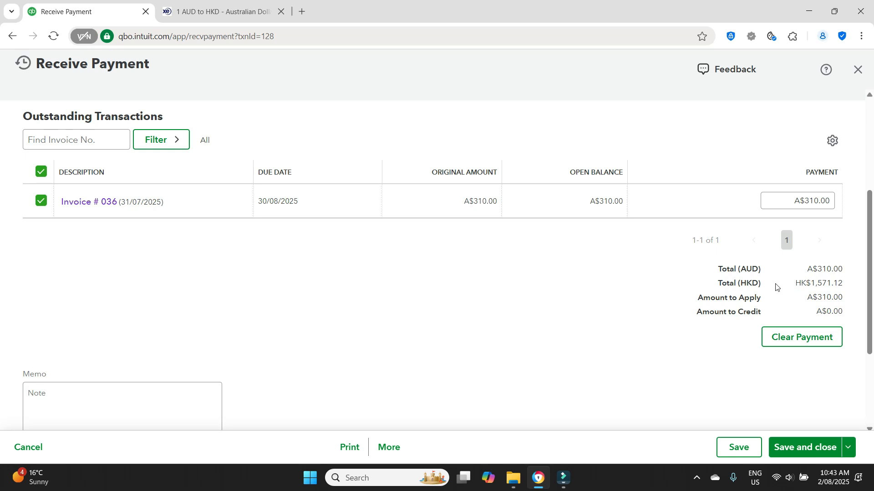
pyautogui.scroll(4, 454, 176)
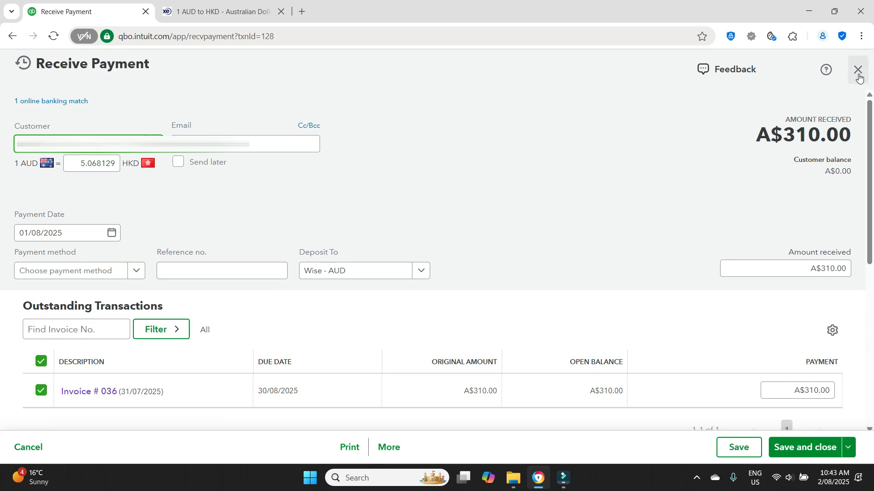
pyautogui.click(858, 73)
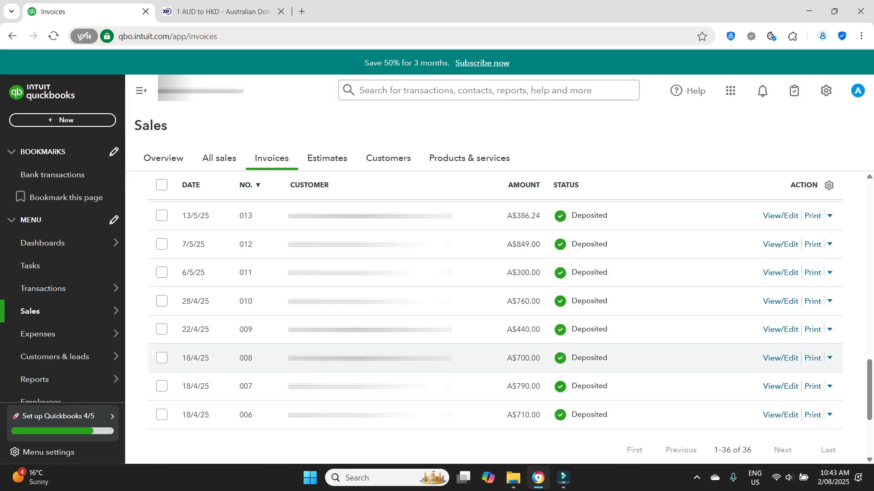
# - Open the payment applied to invoice 008 and check its exchange rate and HKD total
pyautogui.click(784, 359)
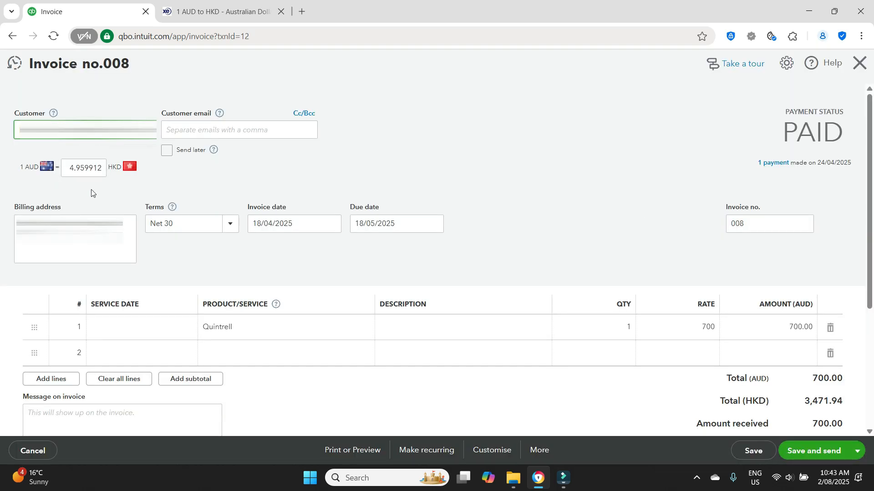
pyautogui.click(772, 164)
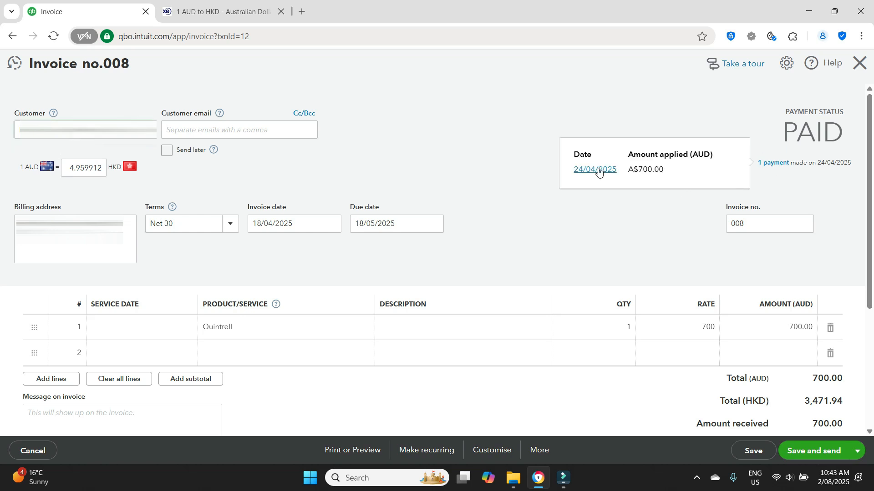
pyautogui.click(596, 169)
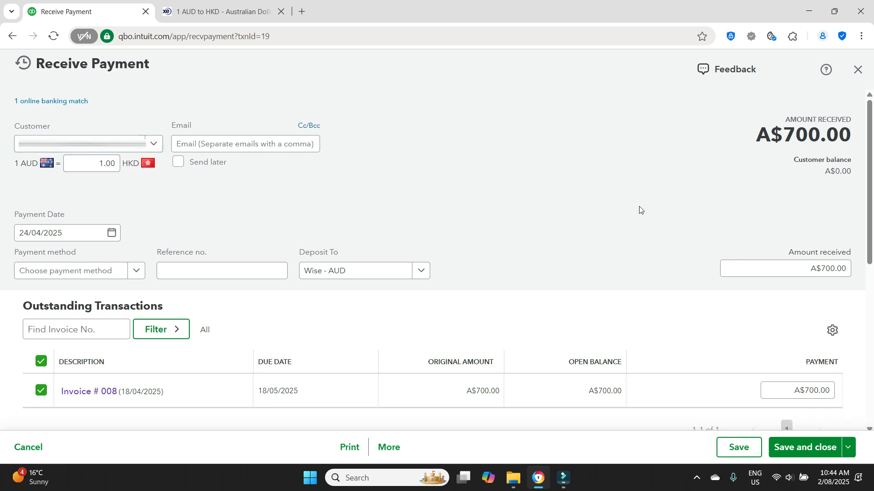
pyautogui.scroll(-2, 683, 205)
pyautogui.scroll(-2, 683, 204)
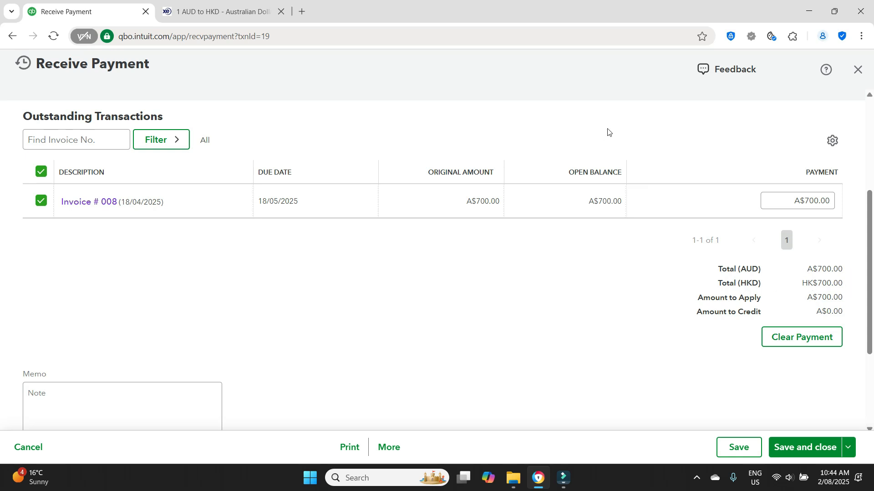
pyautogui.scroll(4, 648, 139)
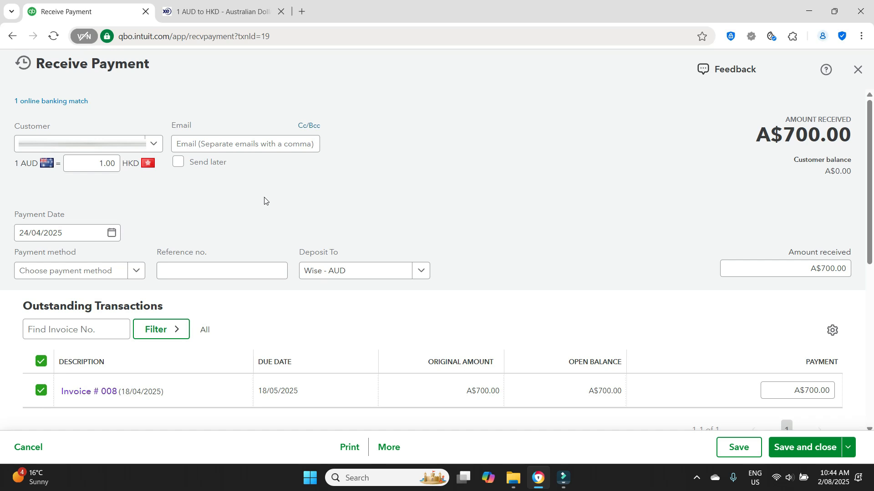
# - Change the payment date to 23/04/2025 to make the AUD to HKD exchange rate refresh
pyautogui.click(153, 231)
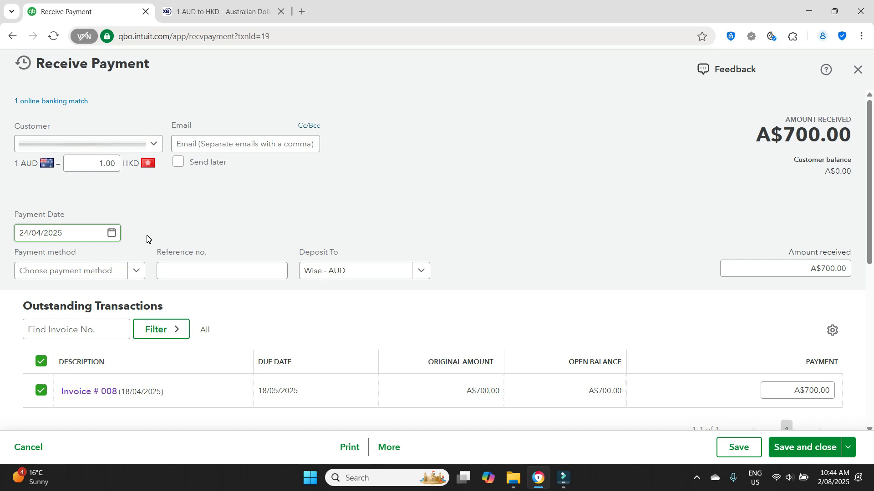
pyautogui.click(148, 235)
pyautogui.click(152, 240)
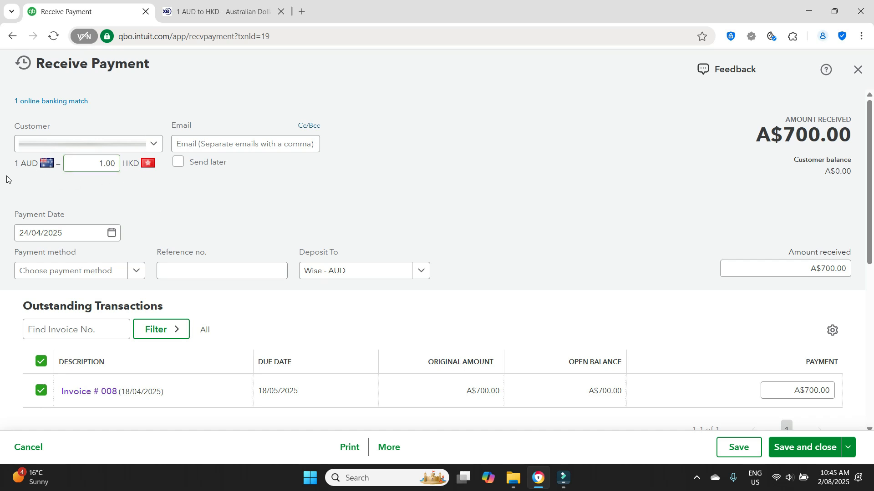
pyautogui.click(24, 235)
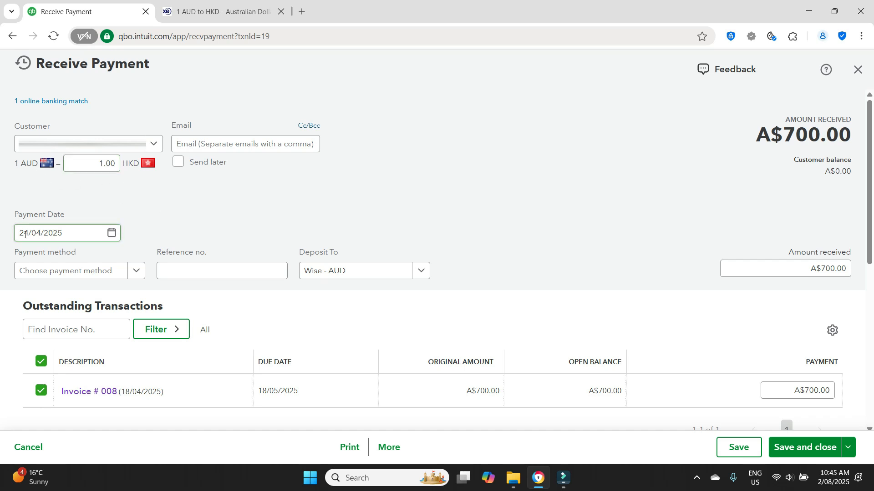
pyautogui.click(111, 232)
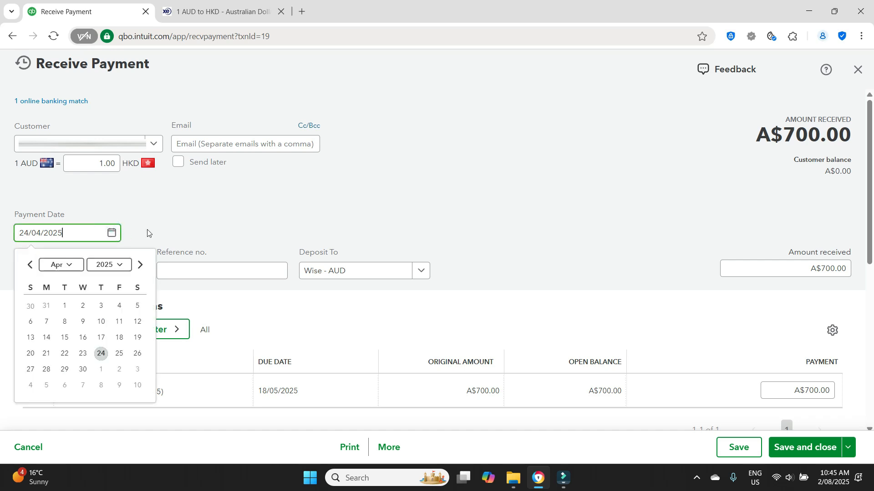
pyautogui.click(82, 354)
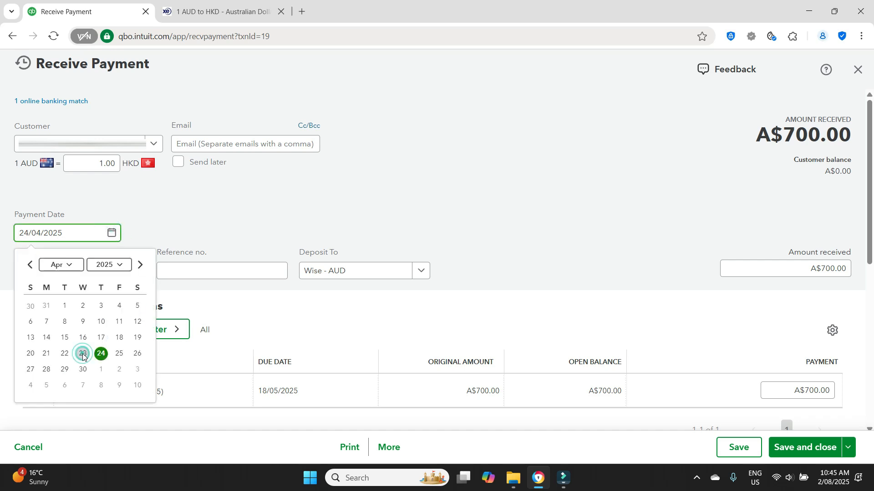
pyautogui.click(181, 210)
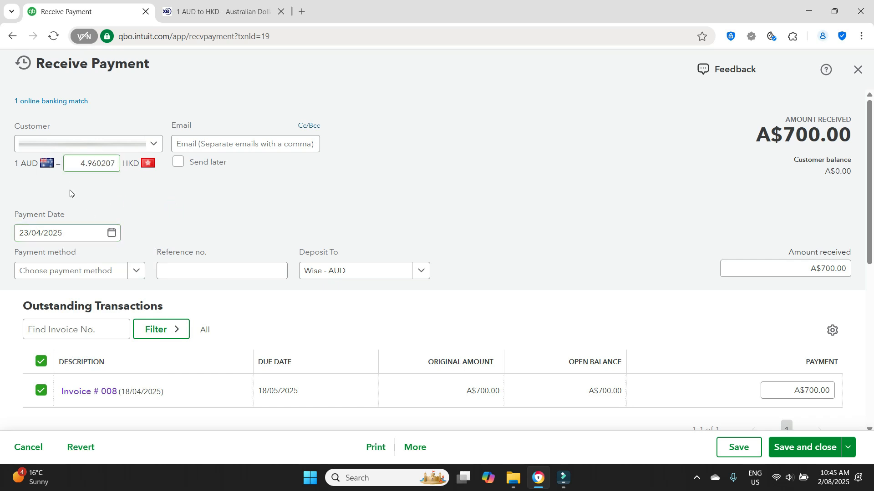
# - Set the payment date back to 24/04/2025 to load that day's exchange rate
pyautogui.click(82, 170)
pyautogui.click(112, 233)
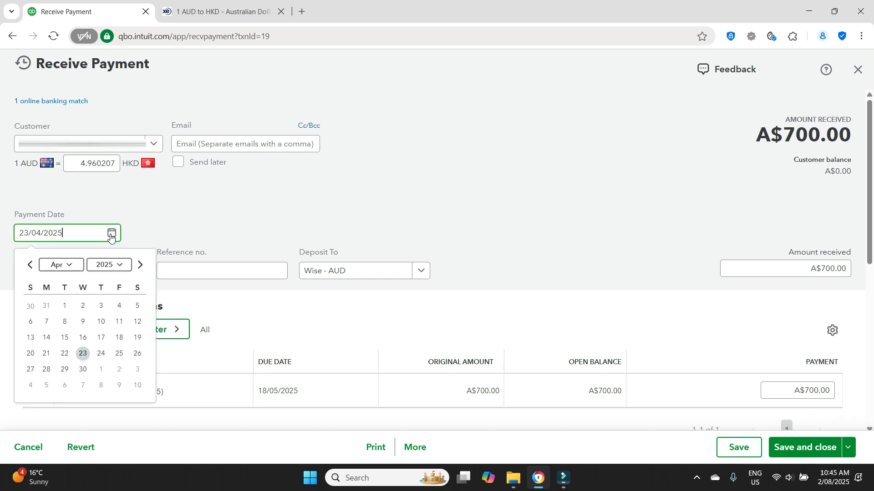
pyautogui.click(97, 355)
pyautogui.click(157, 195)
pyautogui.click(95, 166)
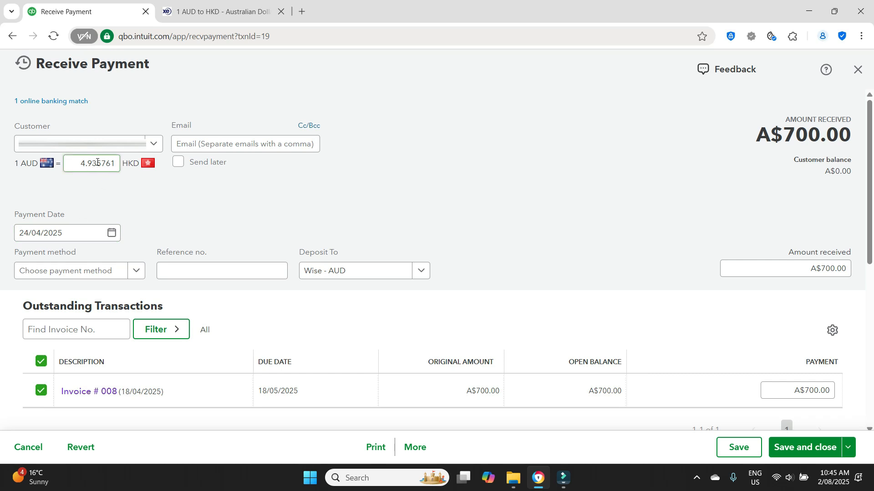
# - Save the invoice 008 payment with the refreshed exchange rate and confirm the change
pyautogui.click(91, 178)
pyautogui.click(89, 169)
pyautogui.click(775, 448)
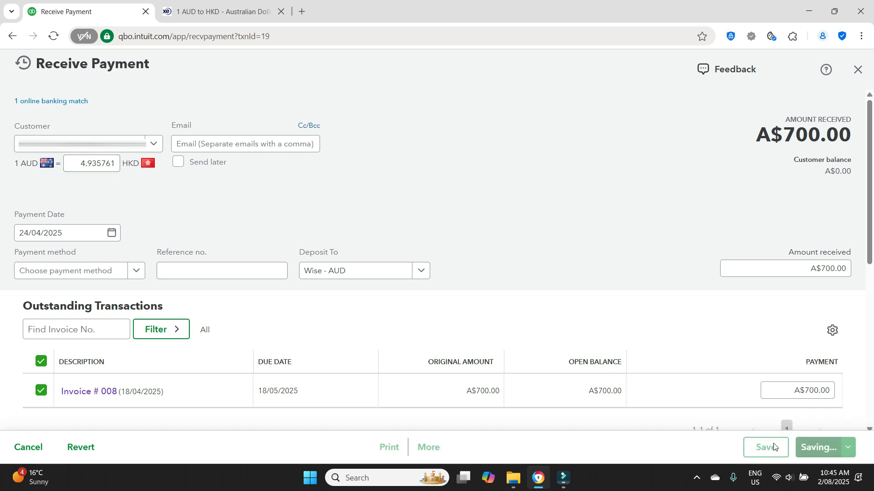
pyautogui.click(459, 299)
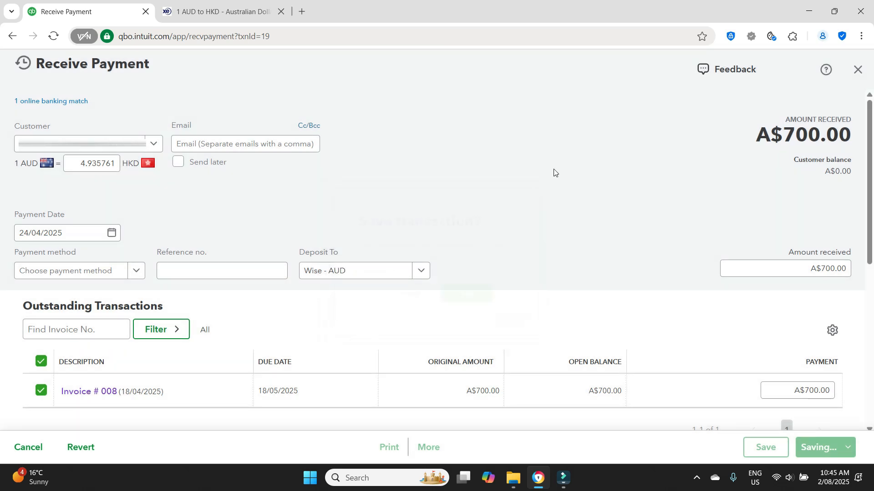